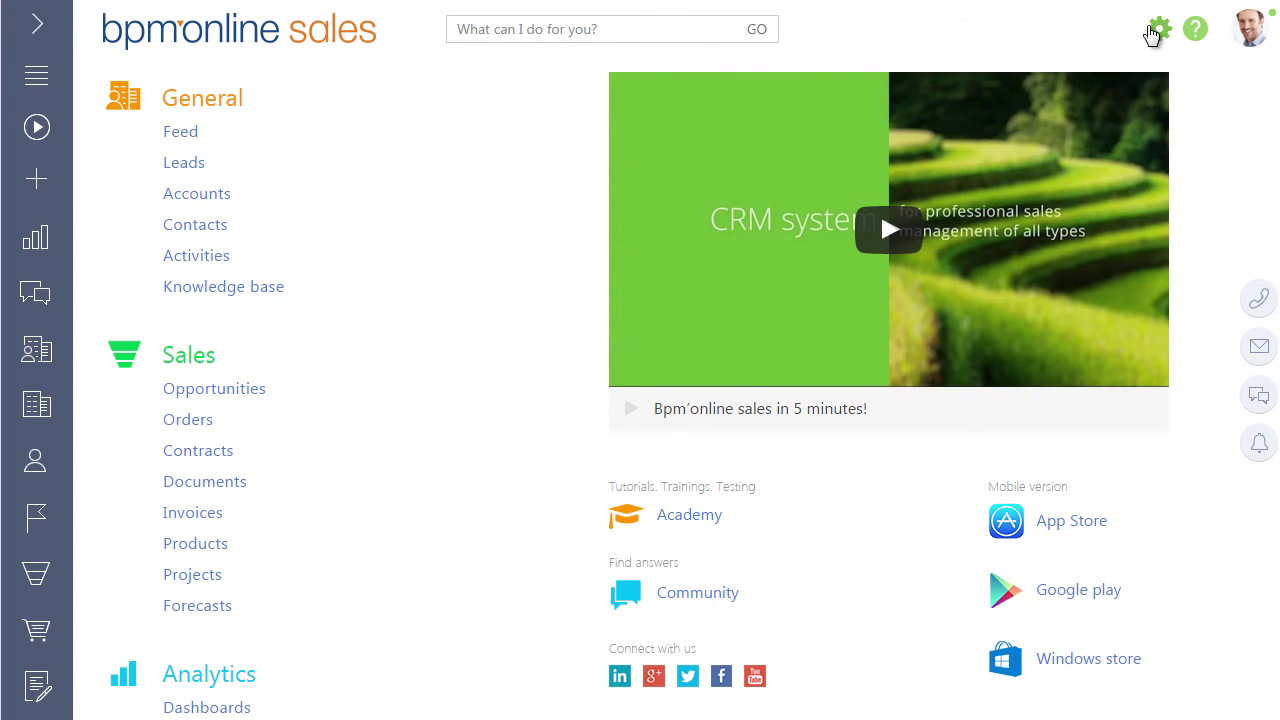
Step: Launch Data import from system setup, upload Contact.xlsx, choose the Contact object, and continue
left_click(1155, 31)
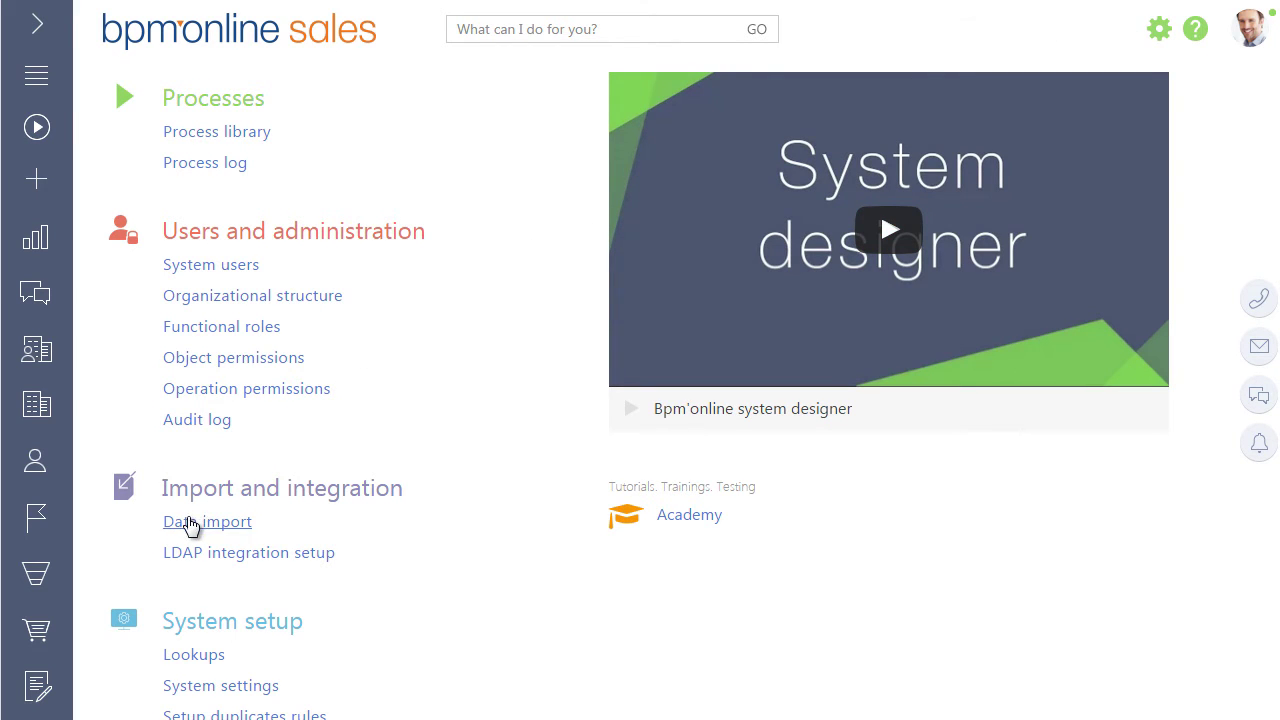
left_click(190, 524)
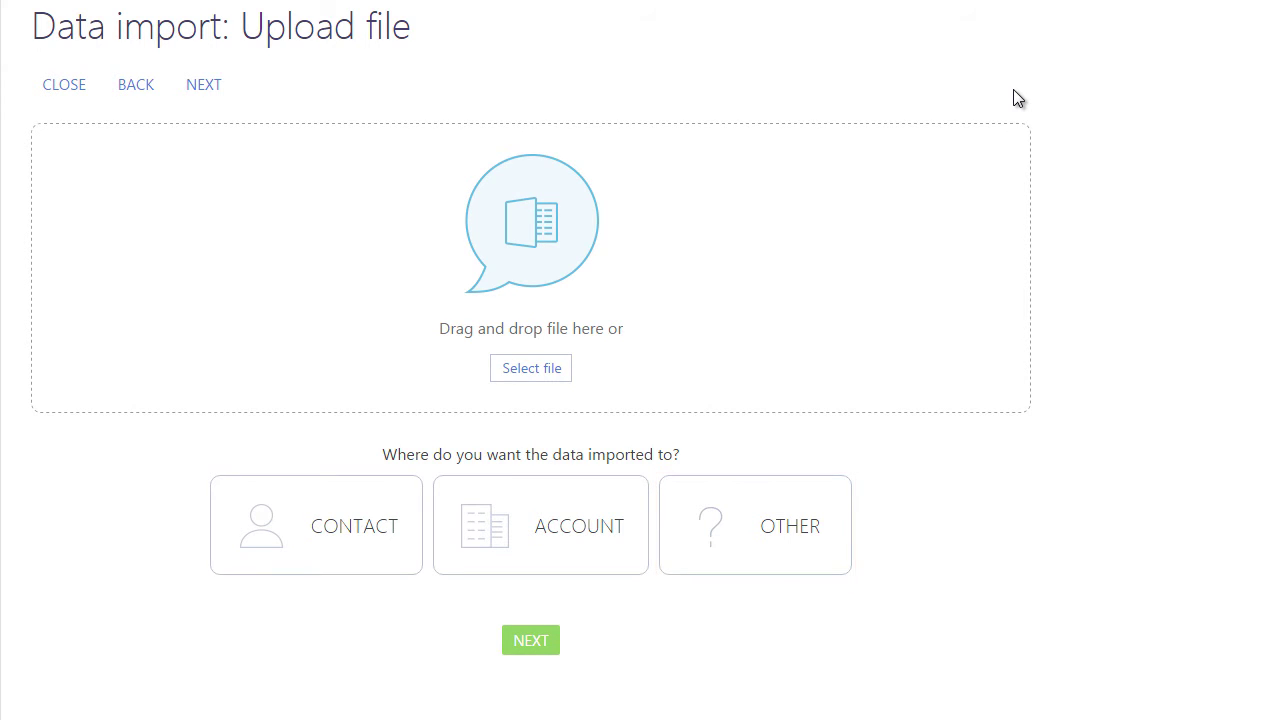
left_click(548, 362)
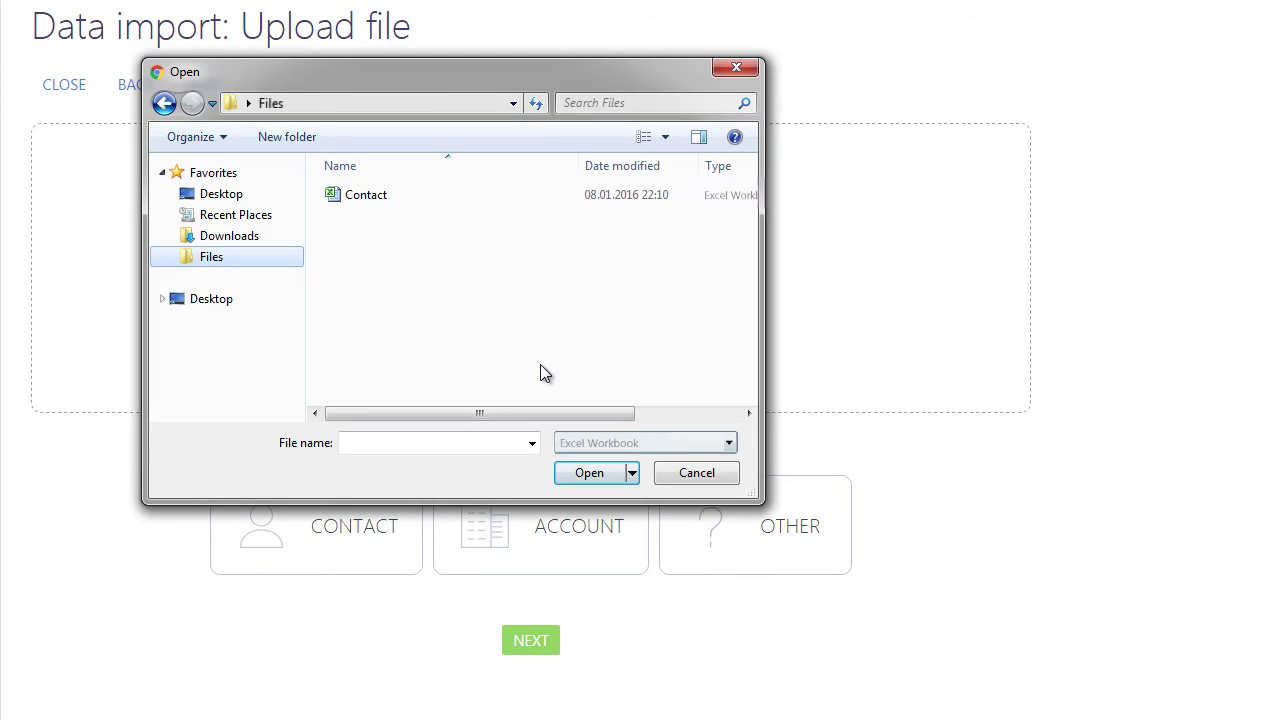
left_click(386, 199)
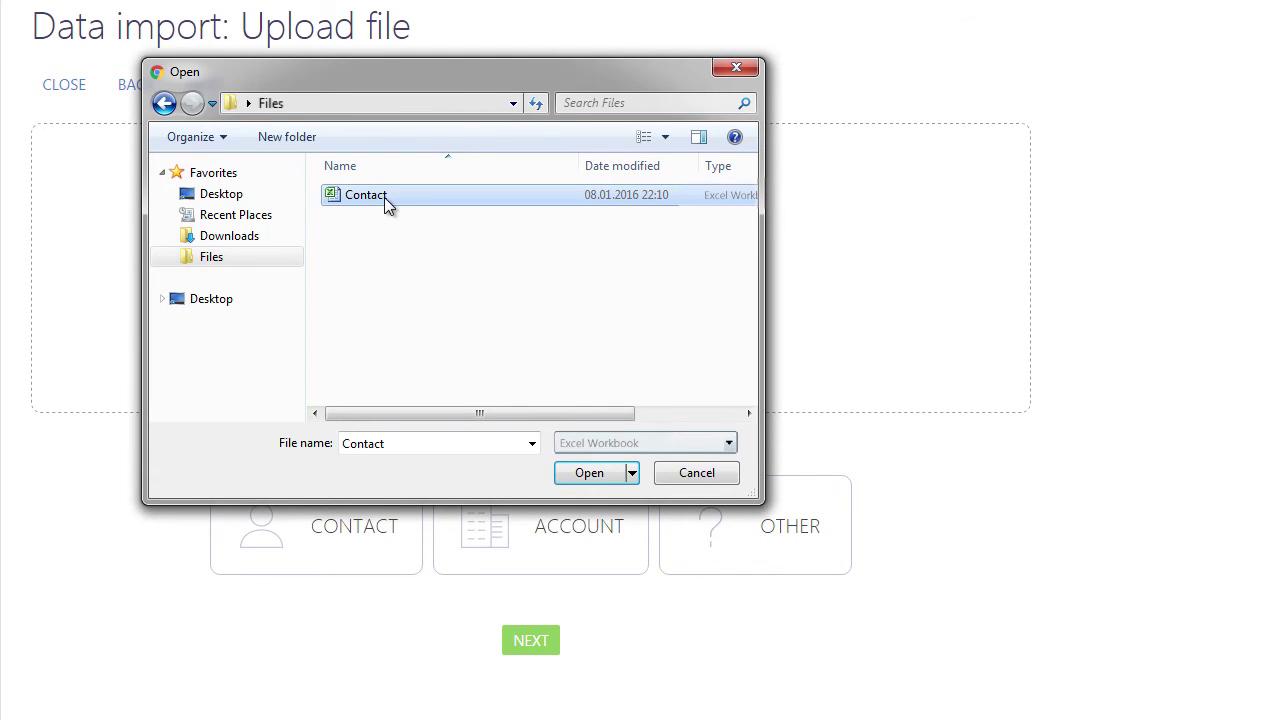
left_click(584, 475)
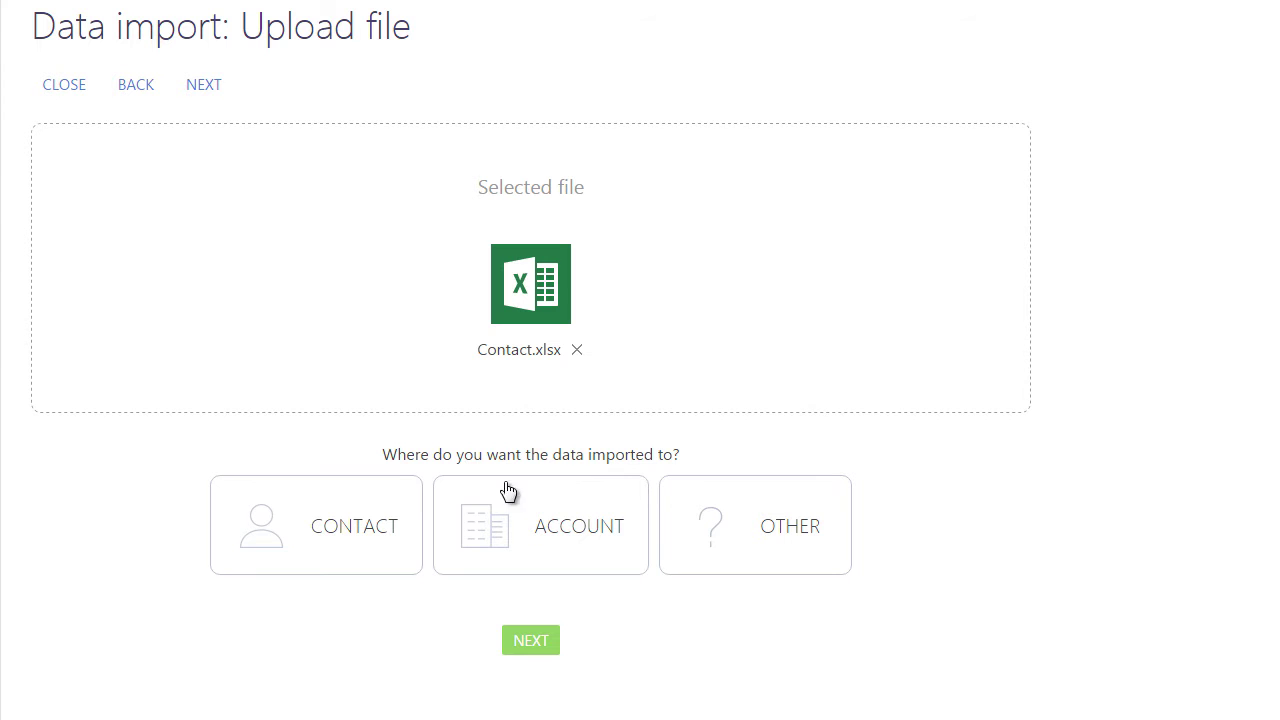
left_click(388, 502)
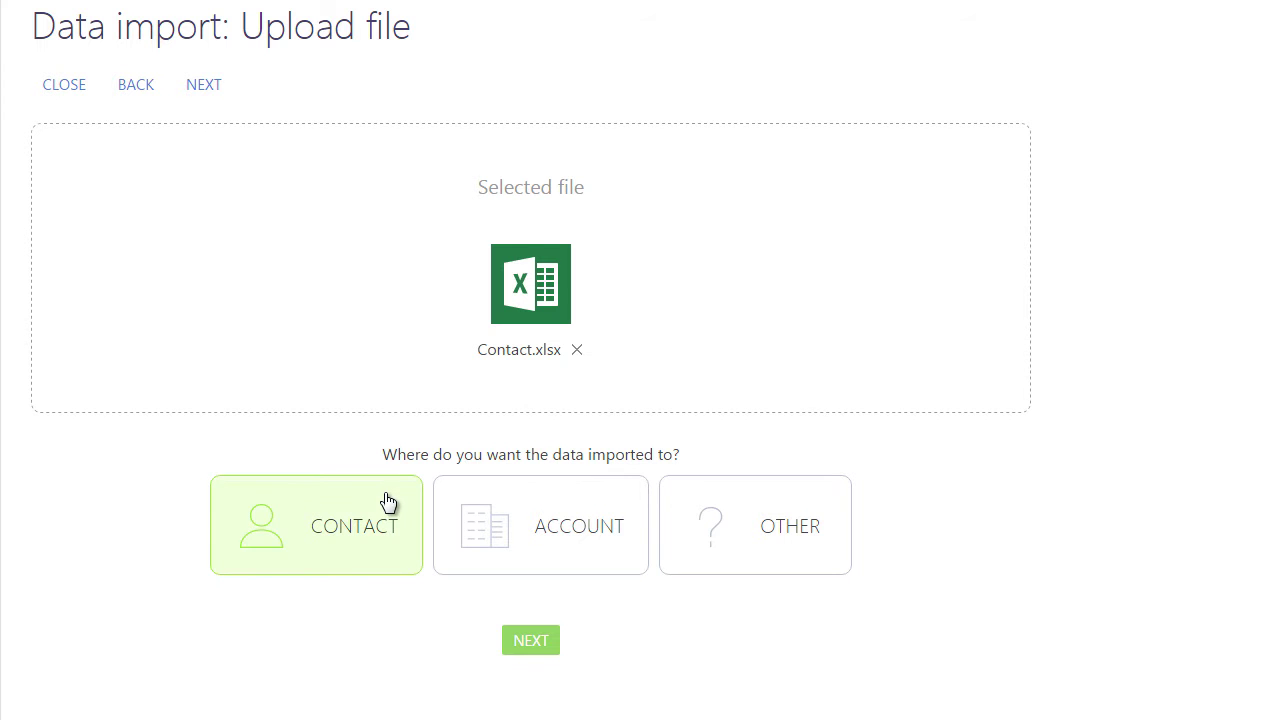
left_click(531, 640)
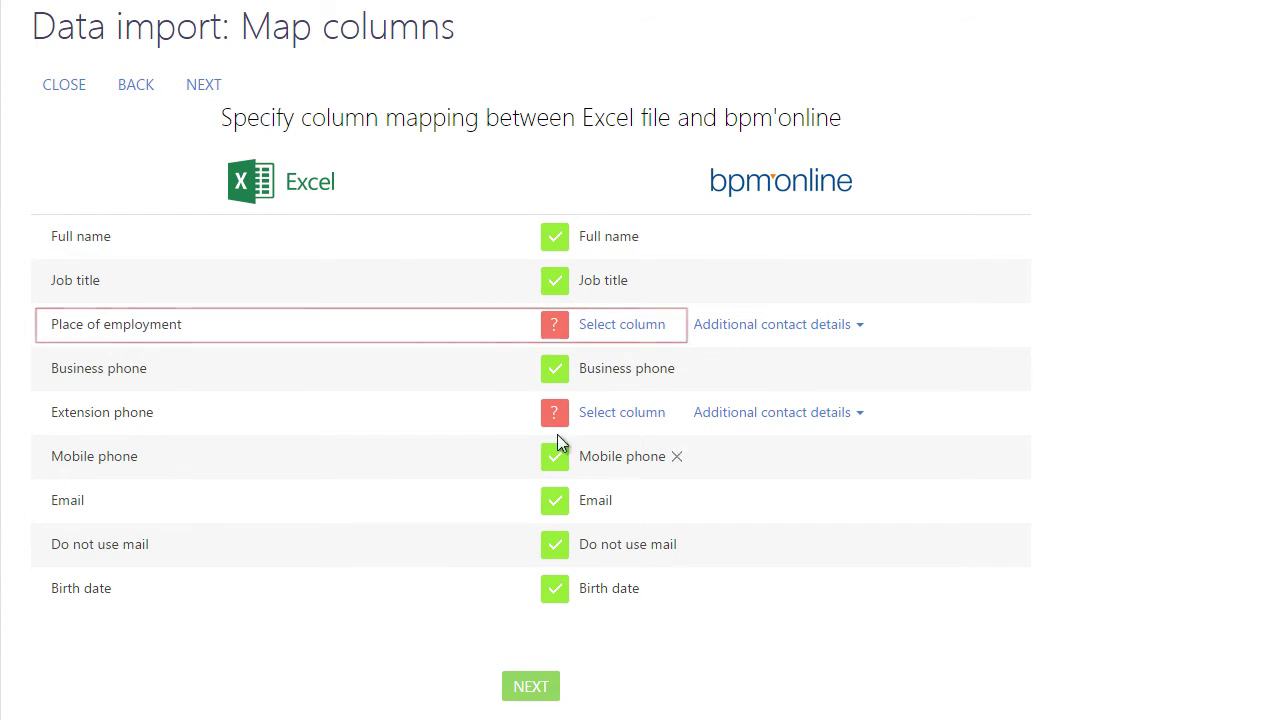
Step: Match the Place of employment column to the Account field
left_click(620, 324)
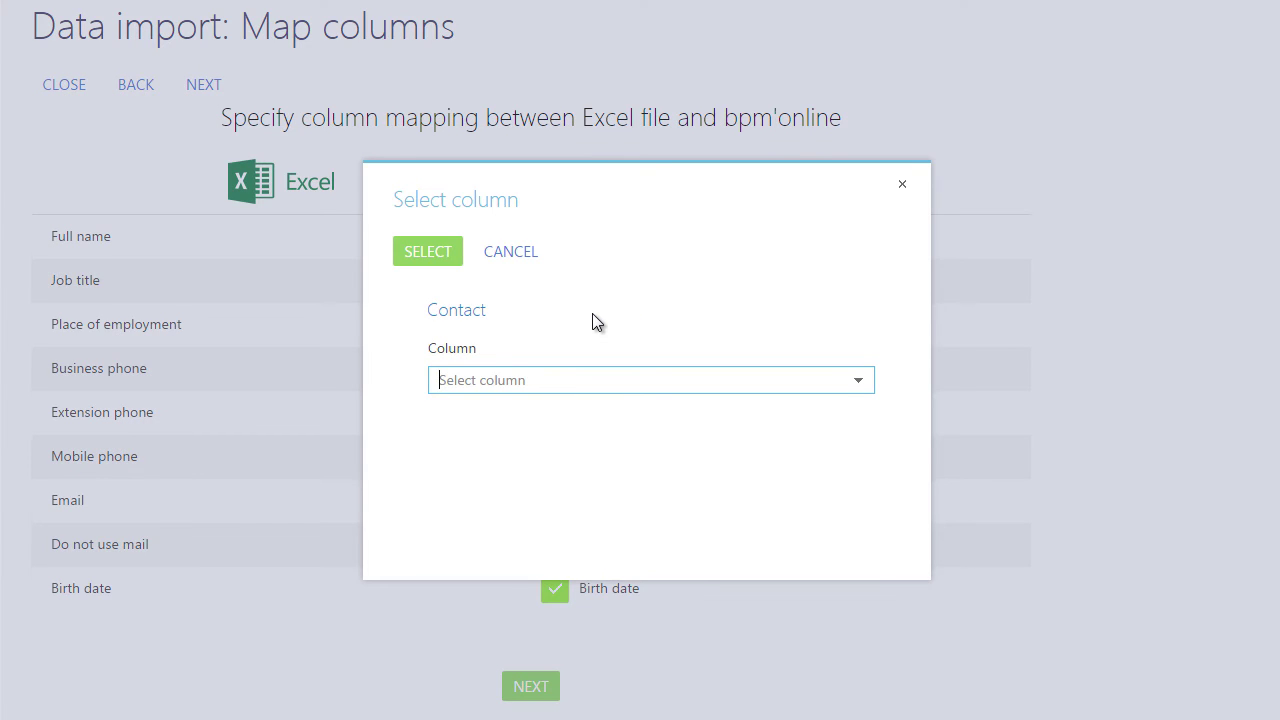
type("a")
left_click(573, 428)
left_click(428, 254)
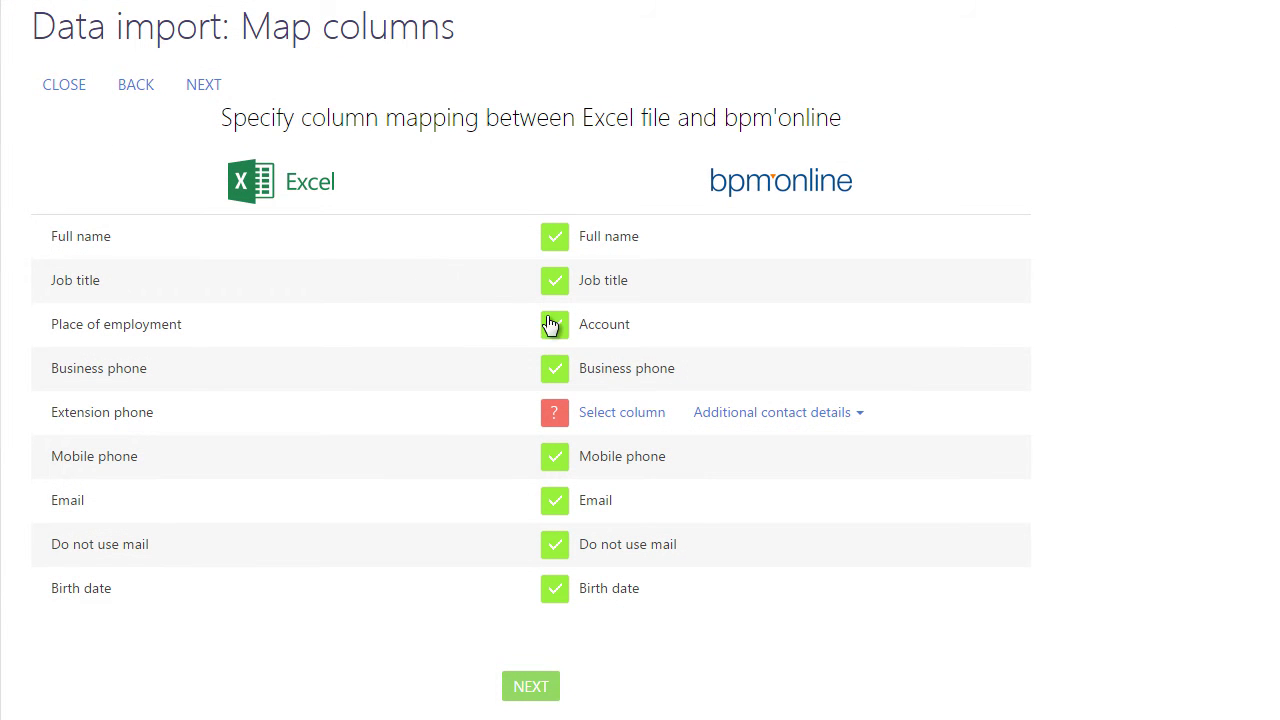
Step: Map the Extension phone column to the Extension phone communication option
left_click(718, 419)
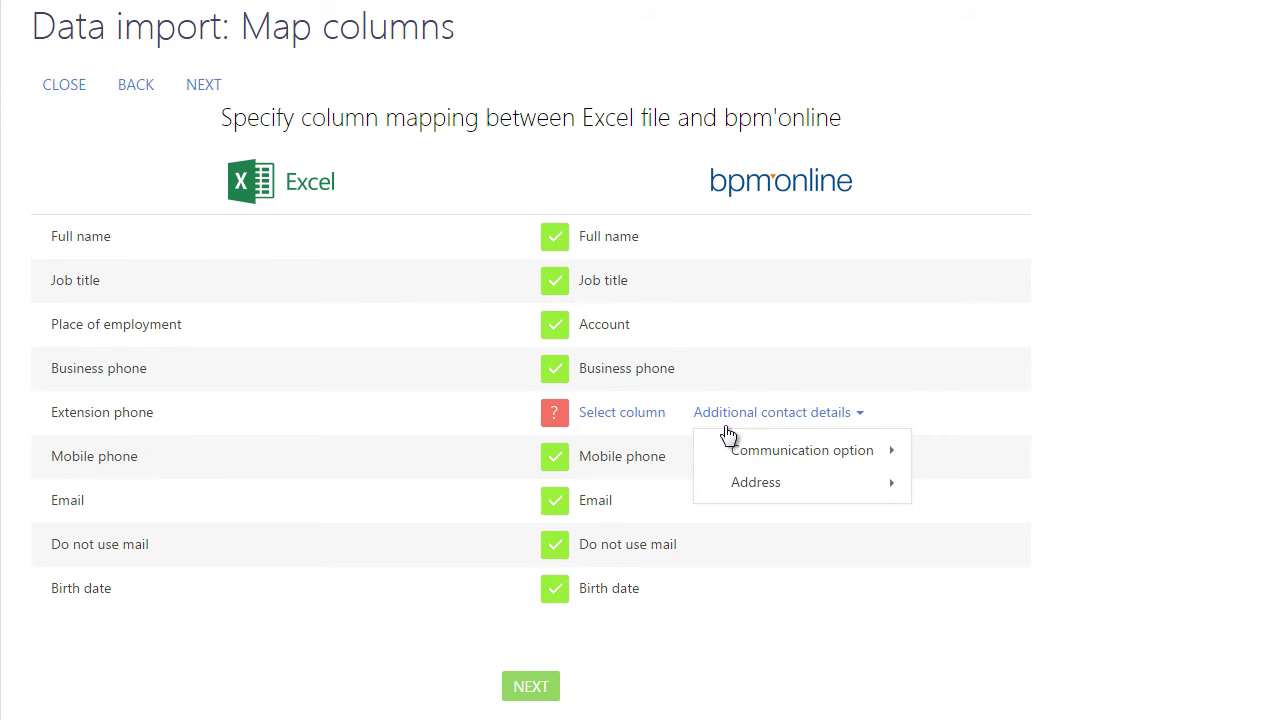
mouse_move(802, 450)
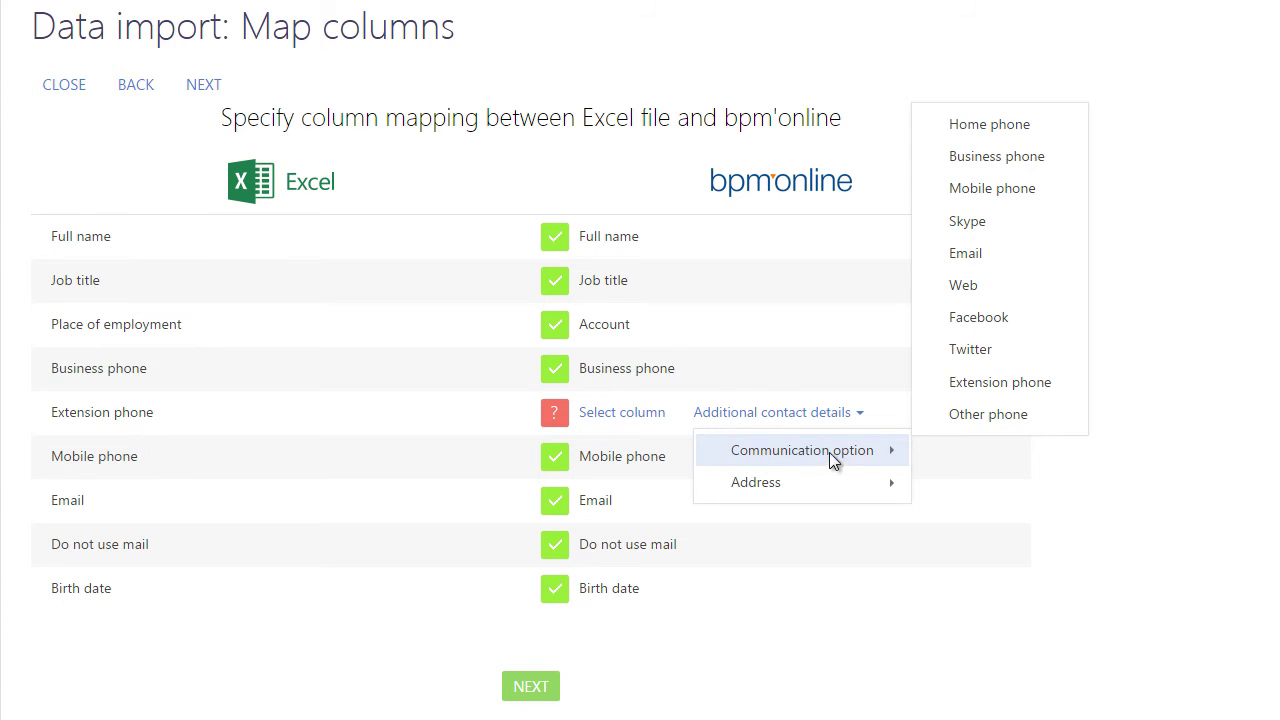
left_click(940, 385)
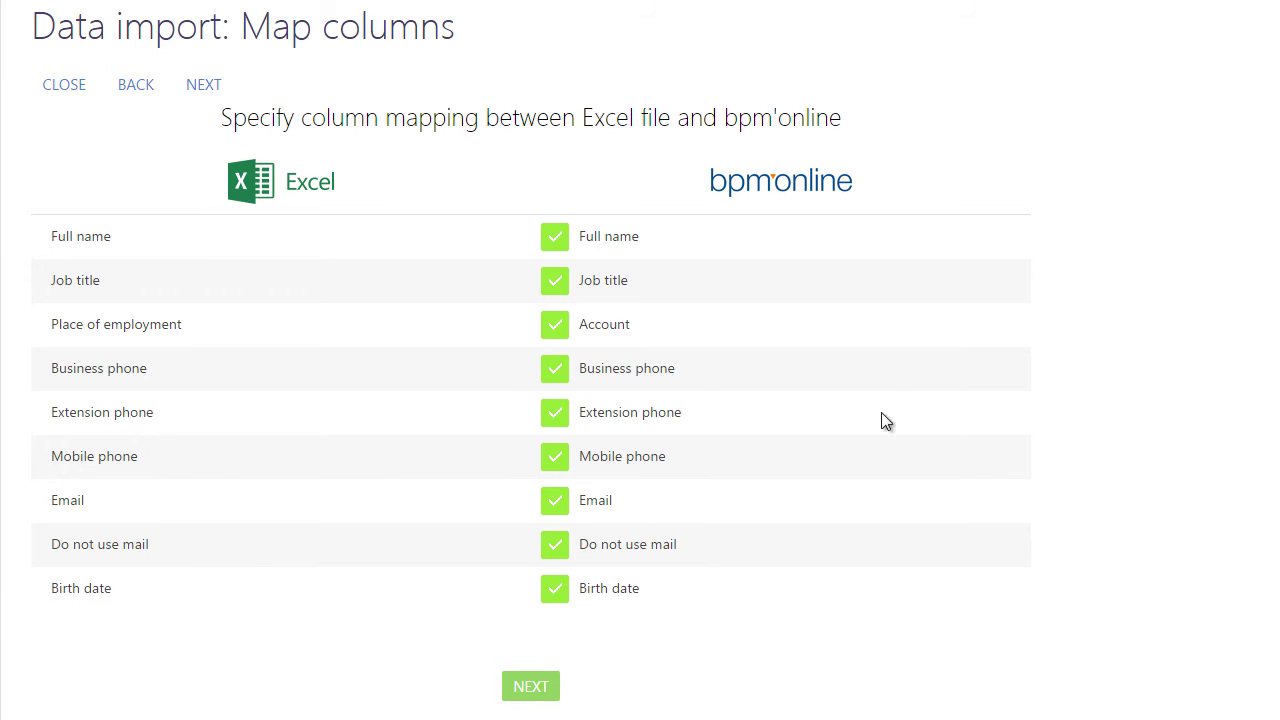
Step: Add Birth date to Full name as duplicate criteria and start the contact import
left_click(530, 690)
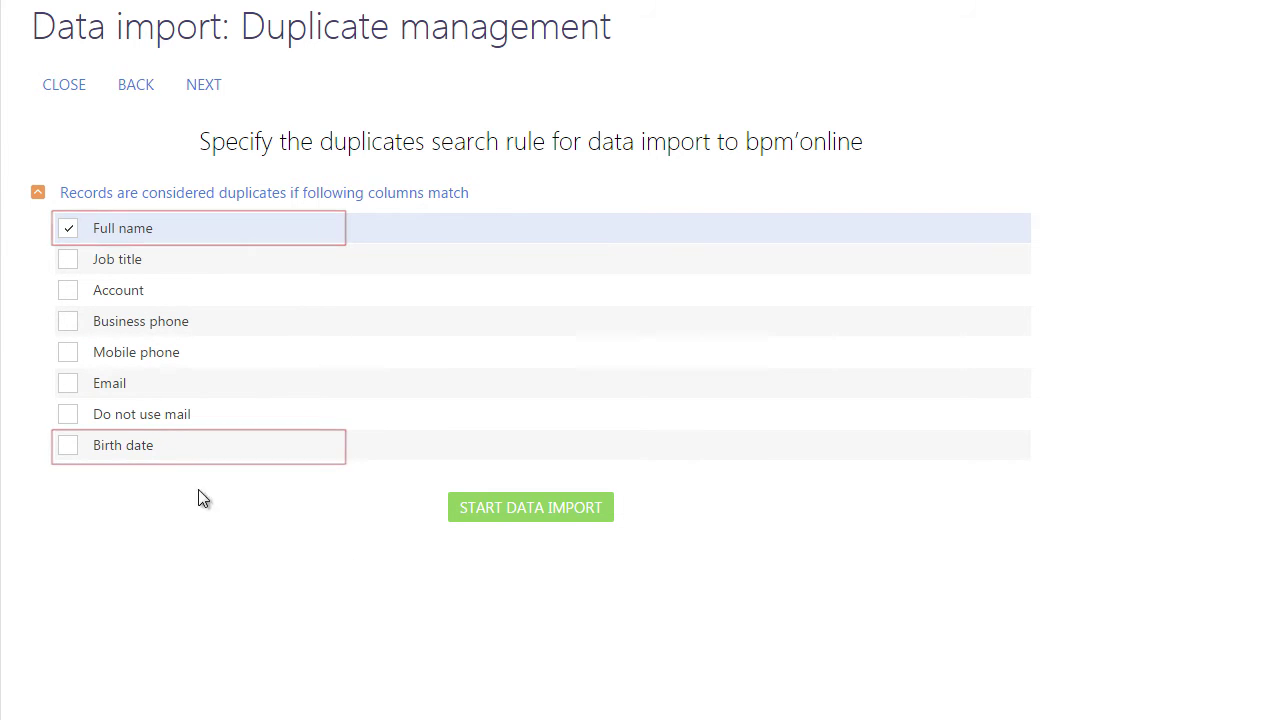
left_click(70, 445)
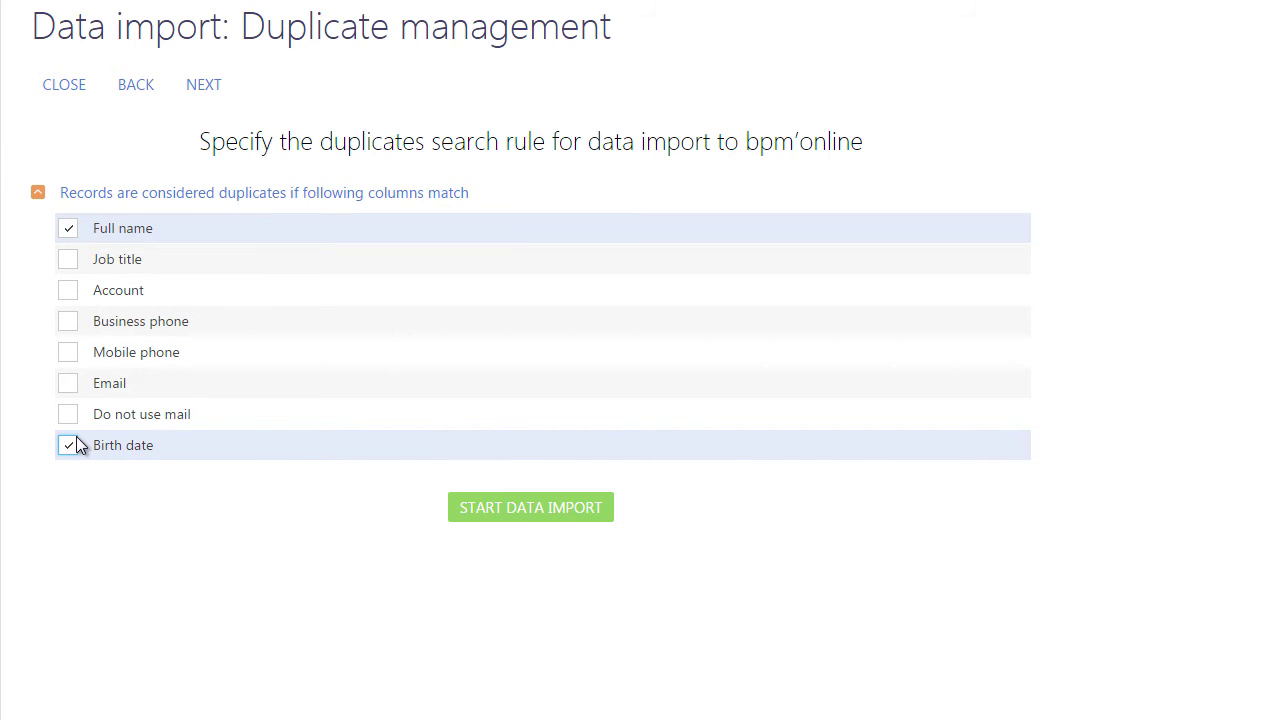
left_click(474, 516)
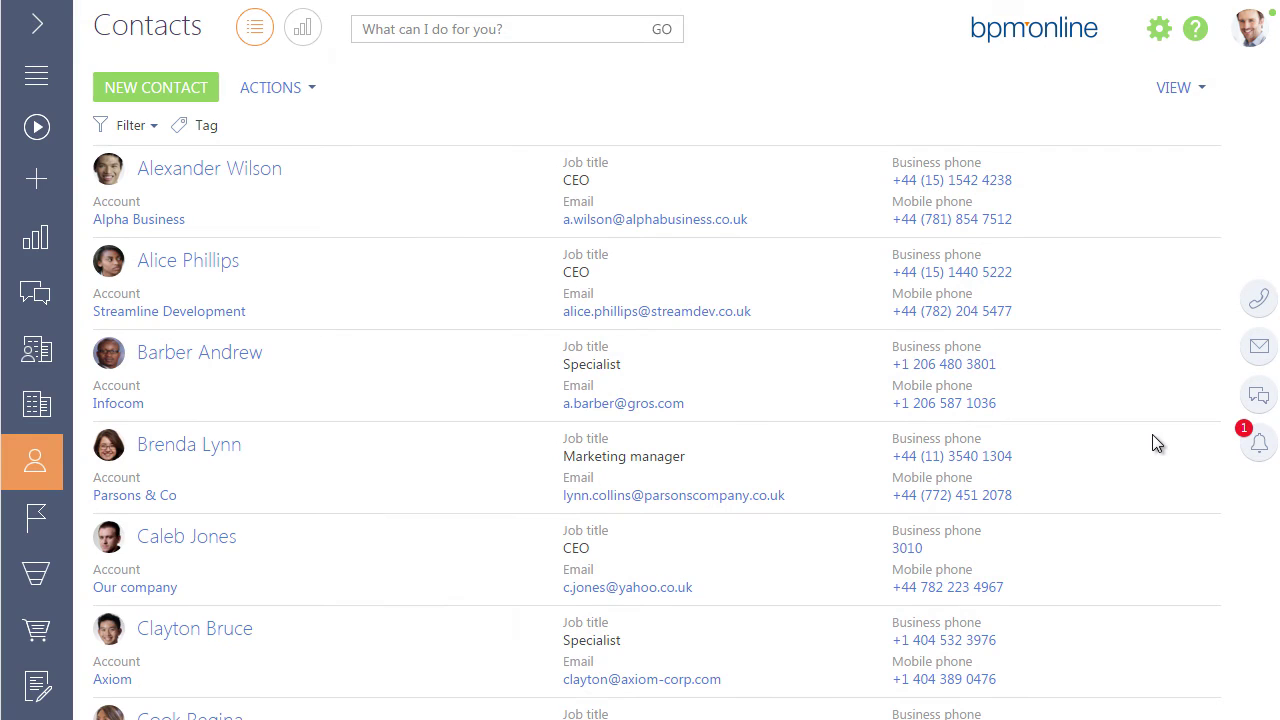
Step: Open the notification bell to review the import messages
left_click(1258, 443)
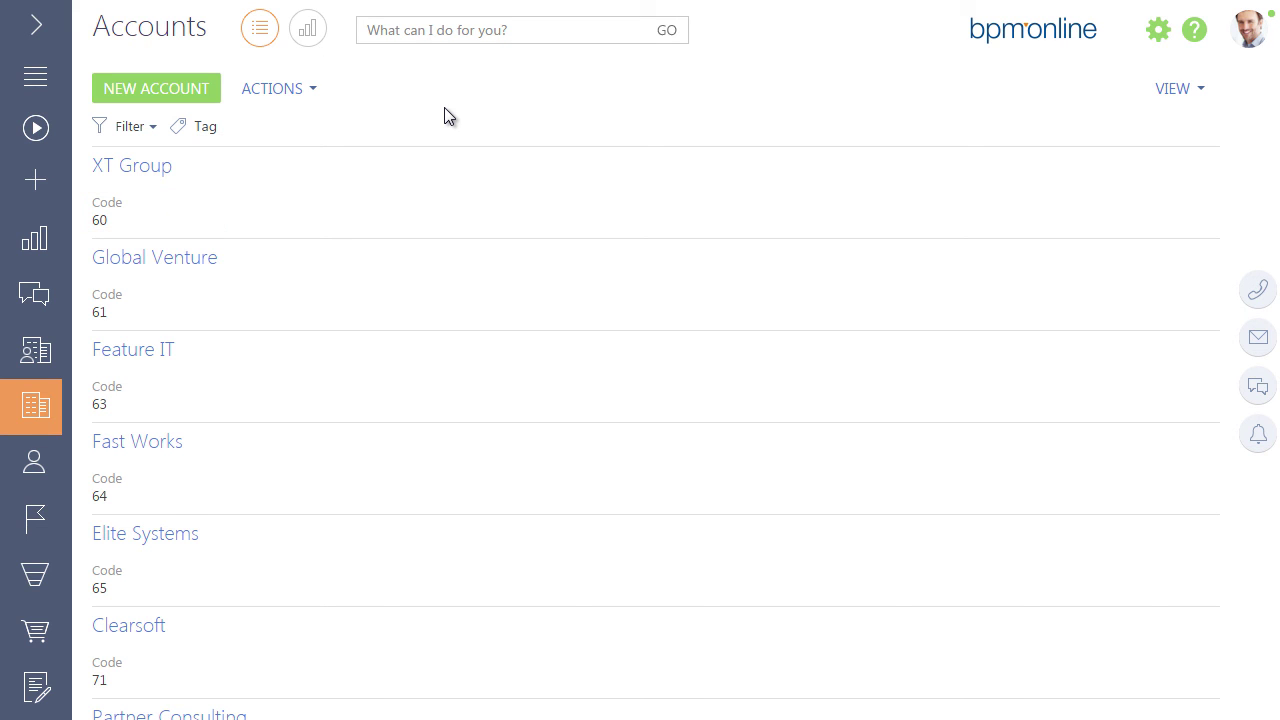
Step: Export the accounts list to a file from the Actions menu
left_click(322, 92)
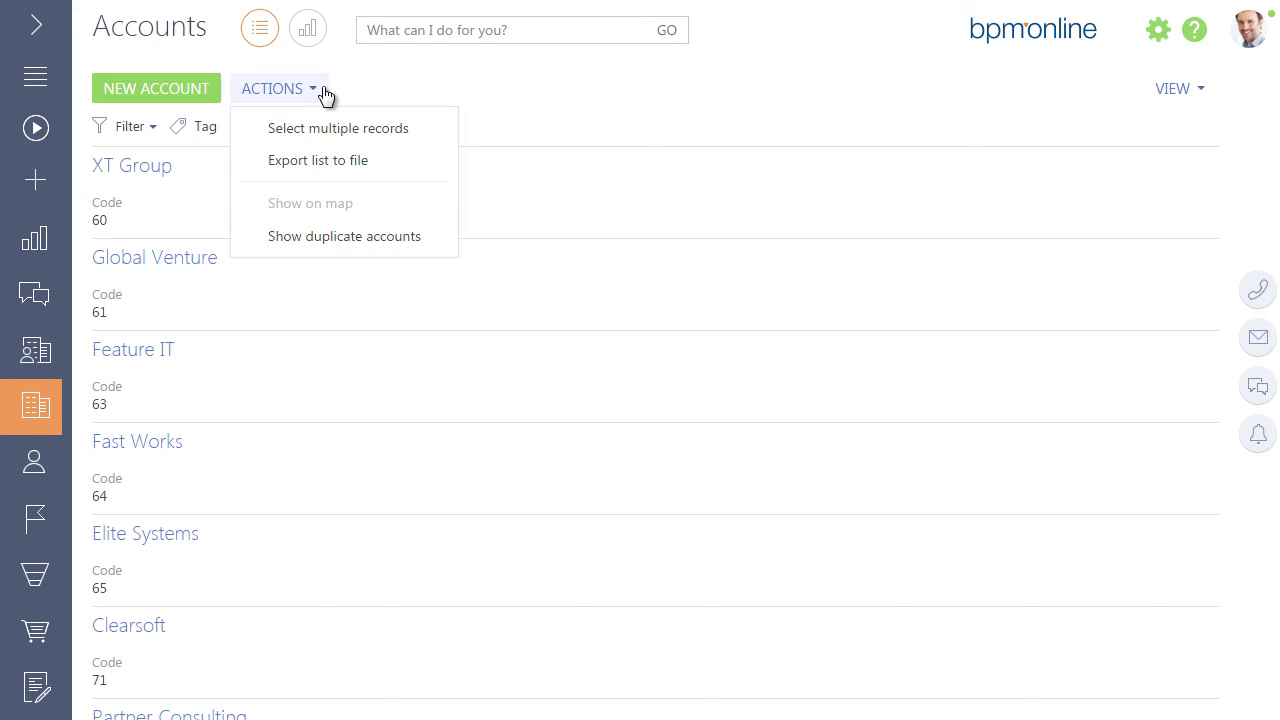
left_click(325, 166)
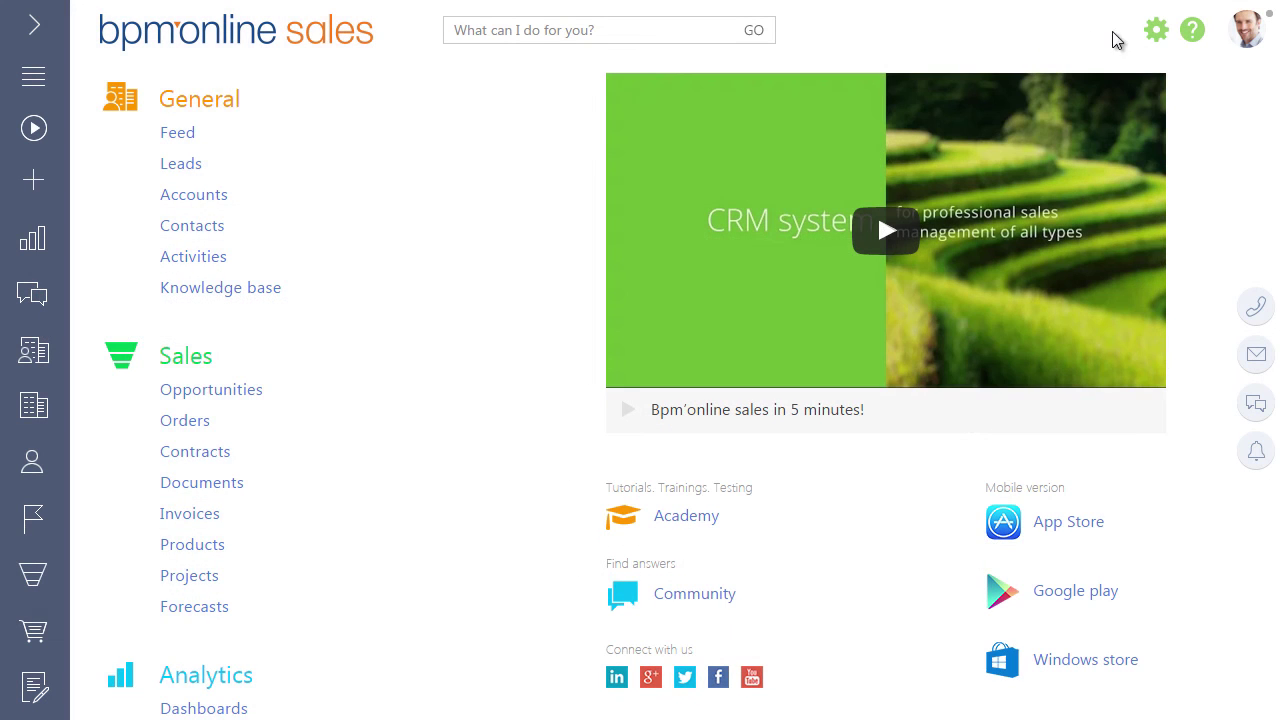
Step: Upload Account.xlsx in Data import as account data and continue to column mapping
left_click(1157, 31)
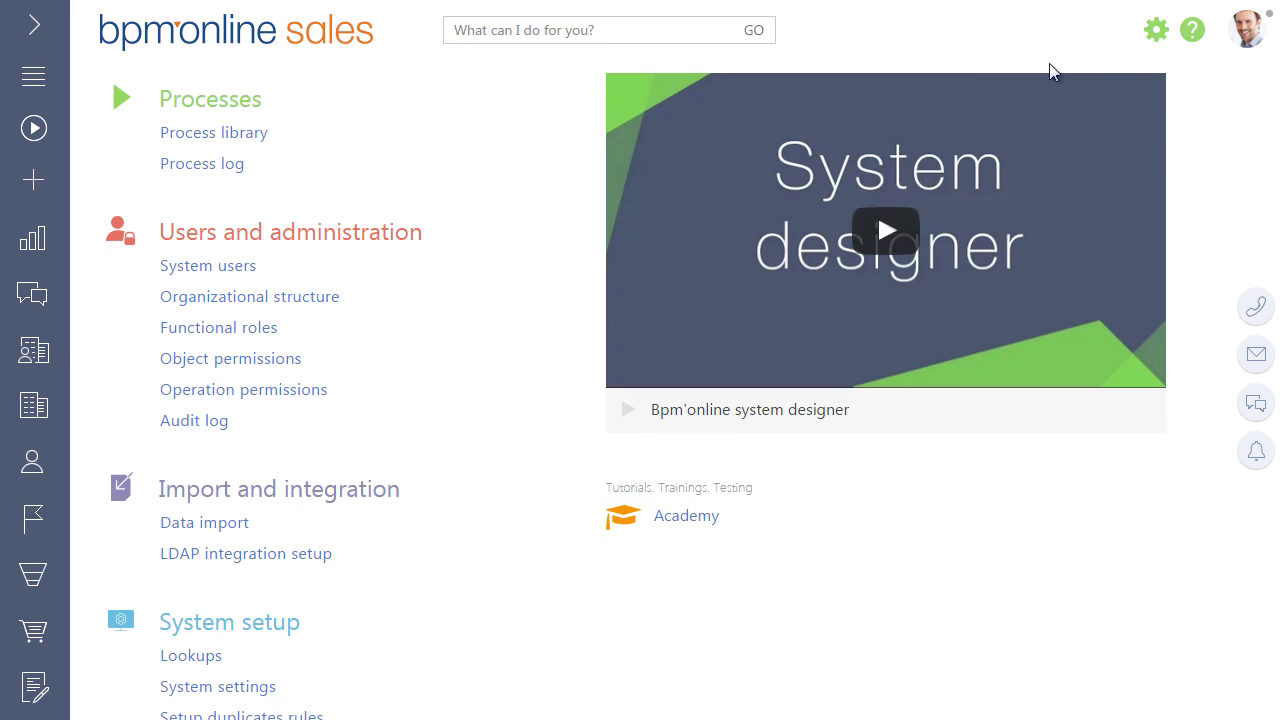
left_click(206, 522)
left_click(563, 378)
left_click(570, 263)
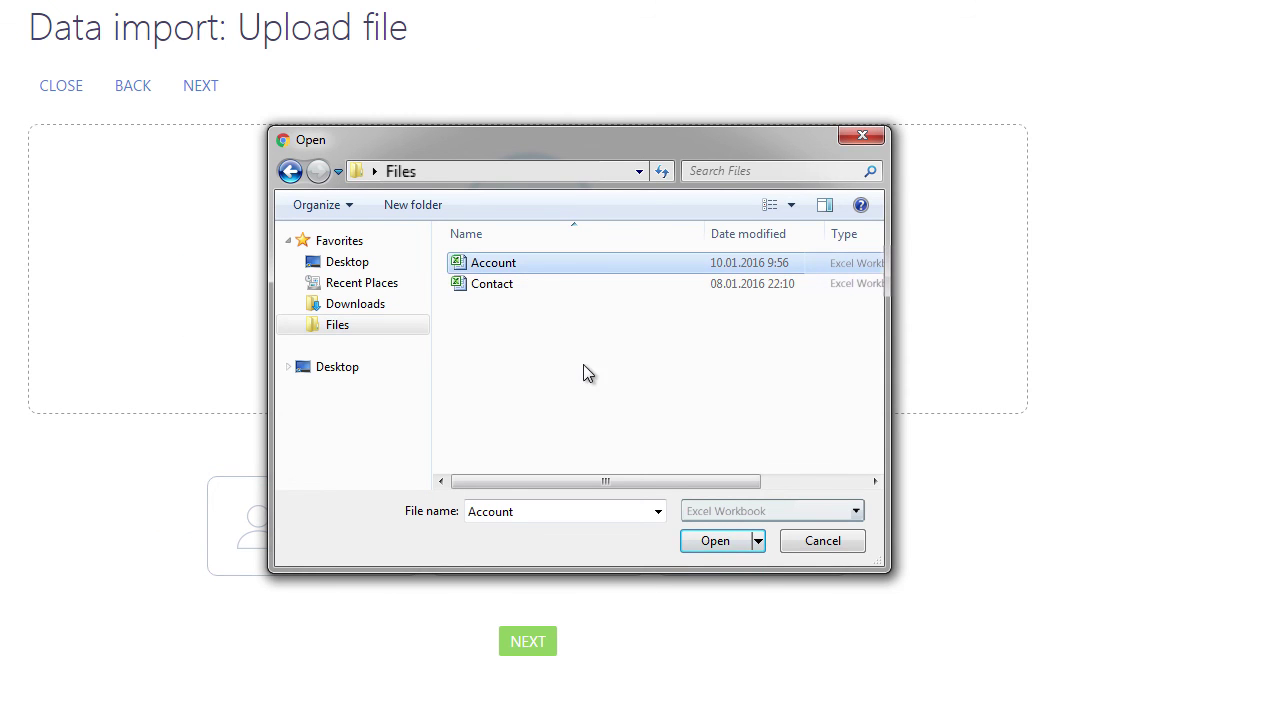
left_click(684, 546)
left_click(600, 543)
left_click(530, 648)
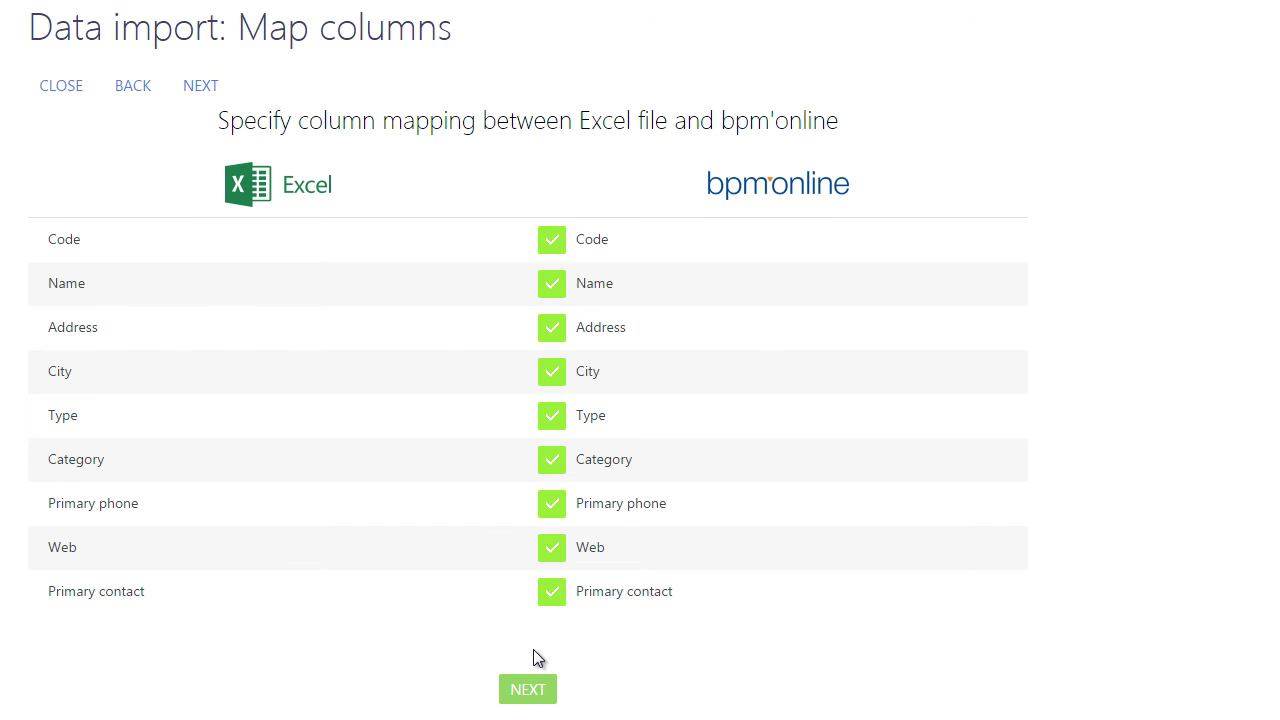
Step: Match duplicates by Code instead of Name, run the import, and close the confirmation
left_click(547, 692)
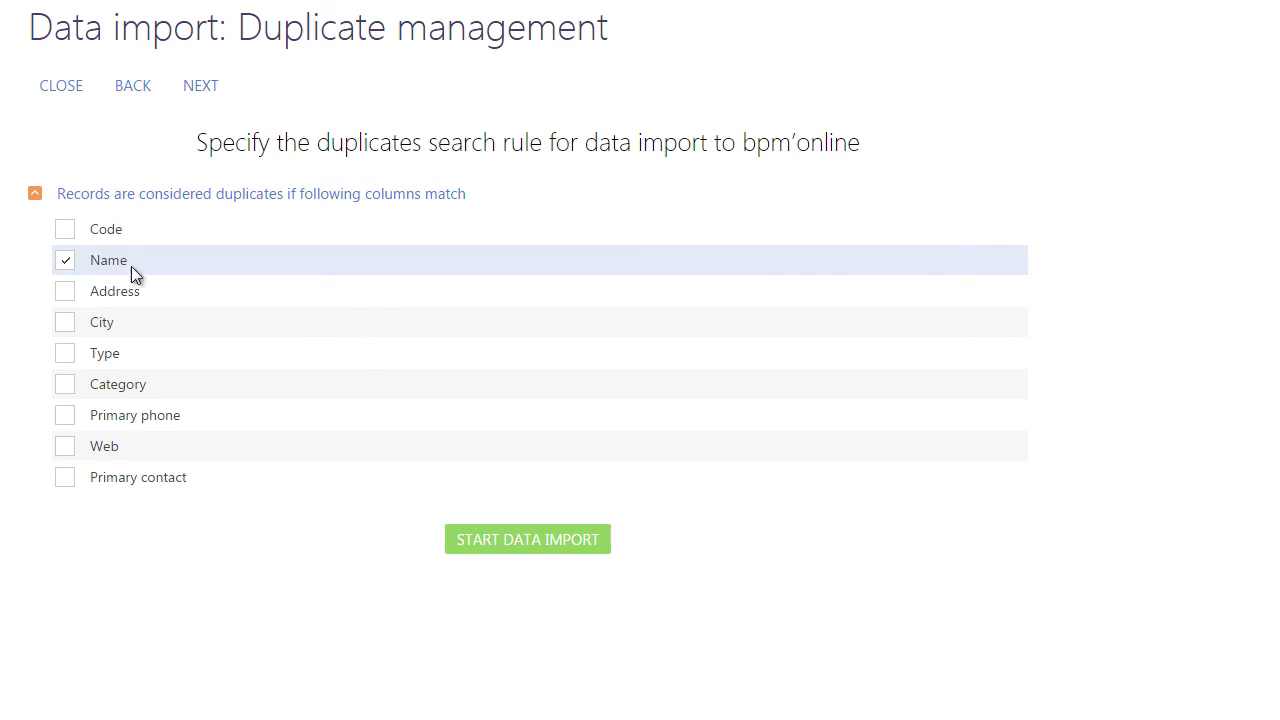
left_click(64, 229)
left_click(64, 260)
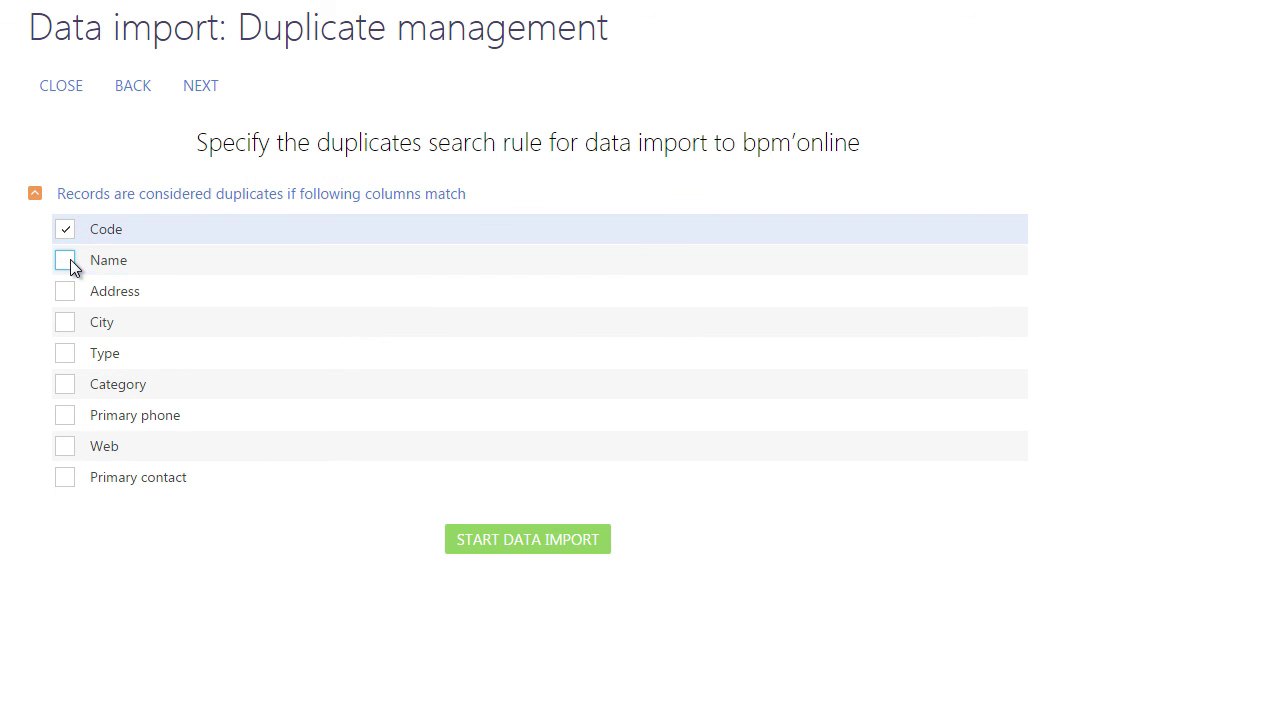
left_click(480, 540)
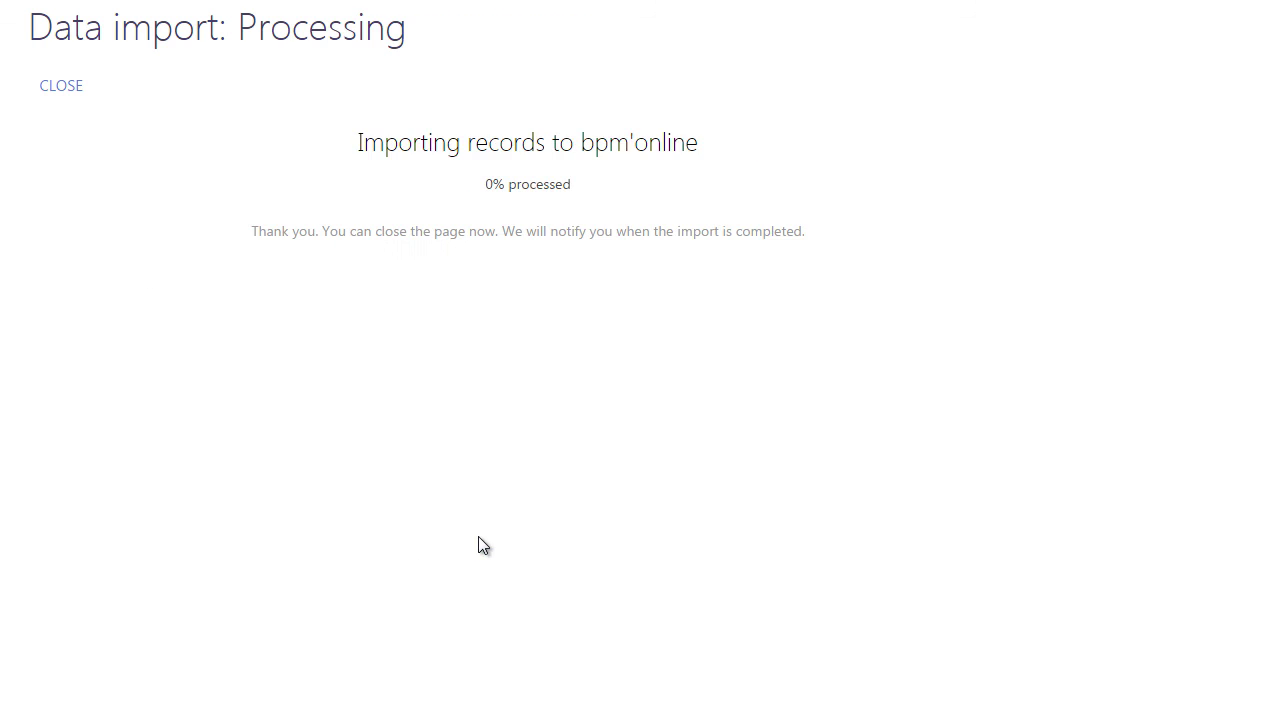
left_click(493, 488)
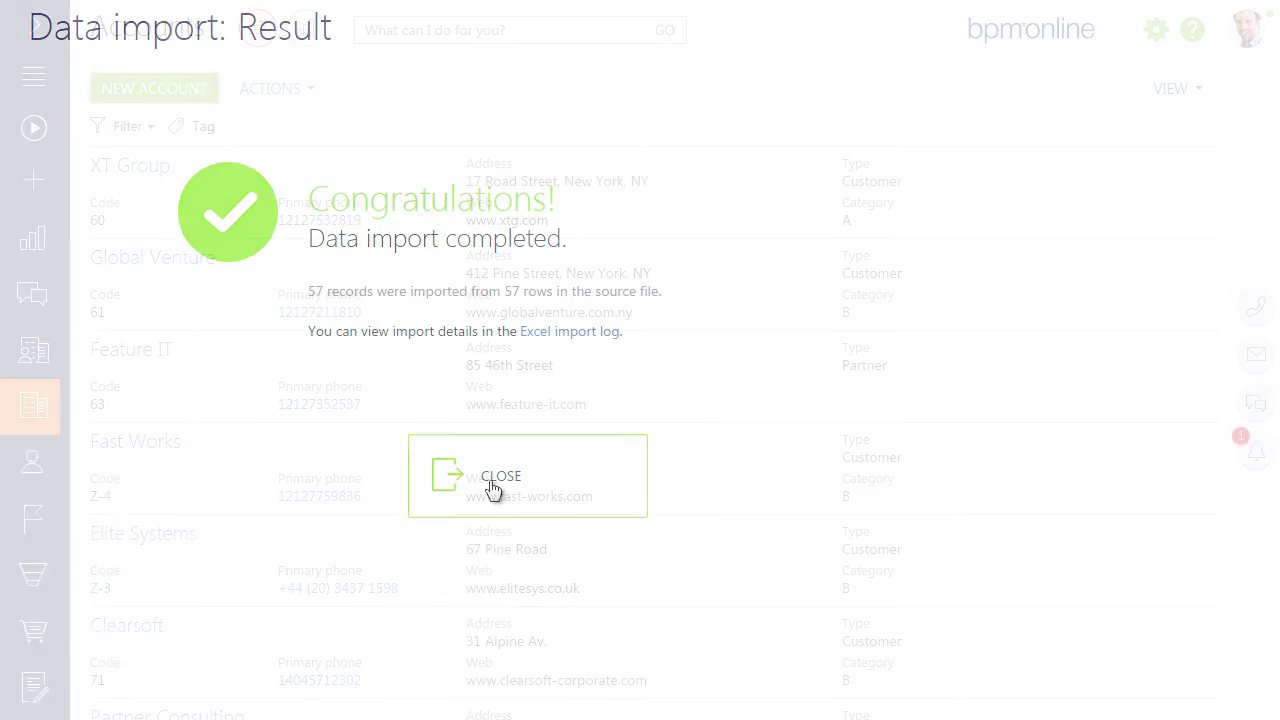